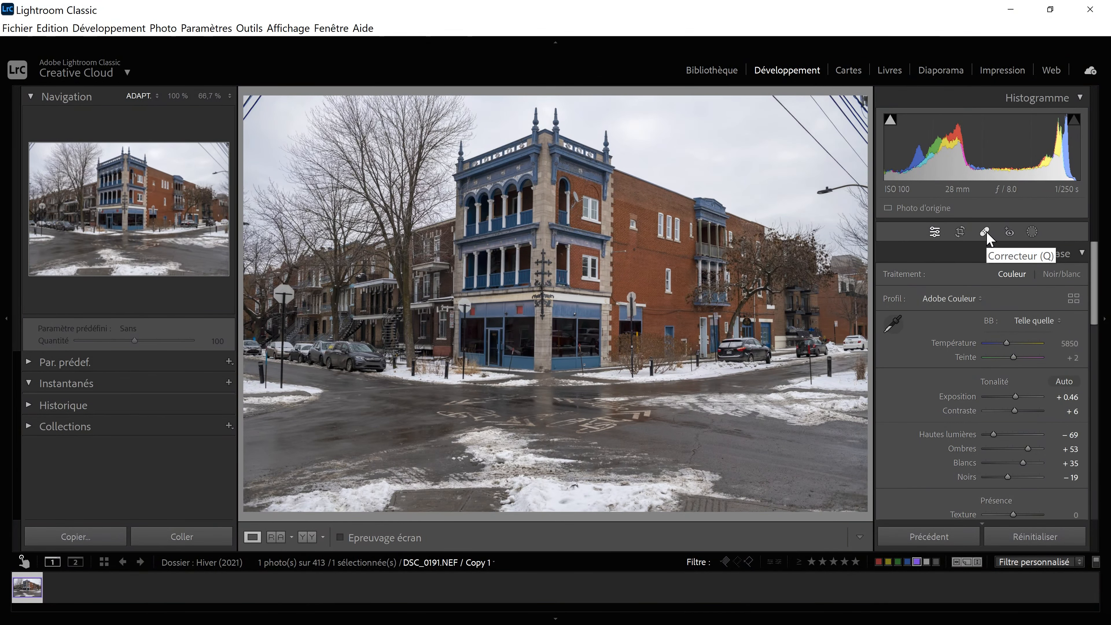
- Activate the Healing tool in content-aware Remove mode, with brush size 78 and opacity reset to 100
click(985, 232)
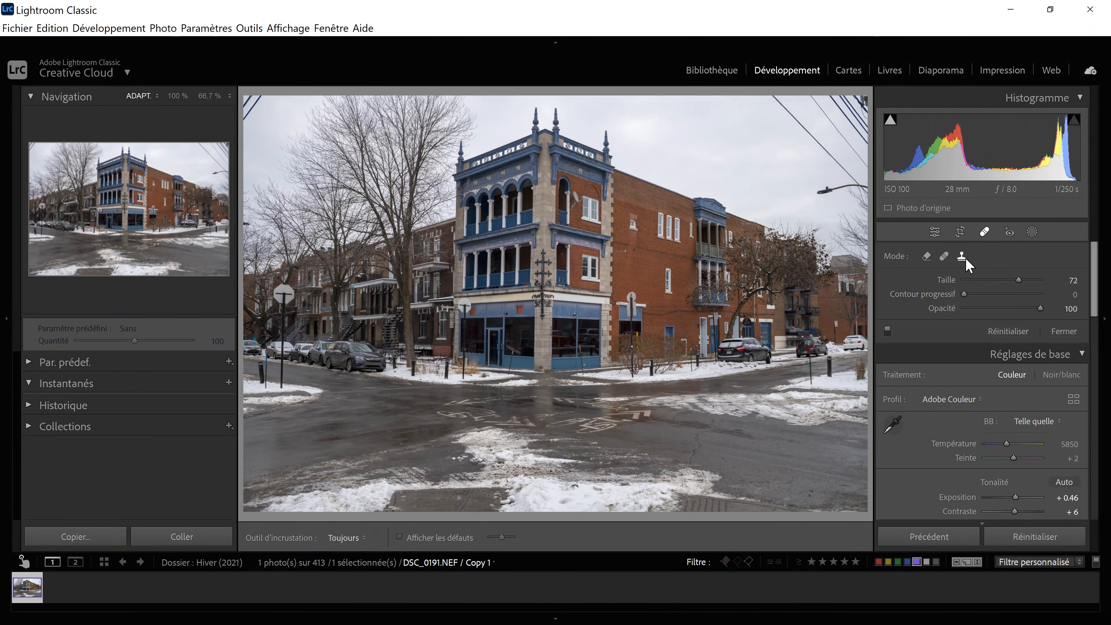
click(945, 257)
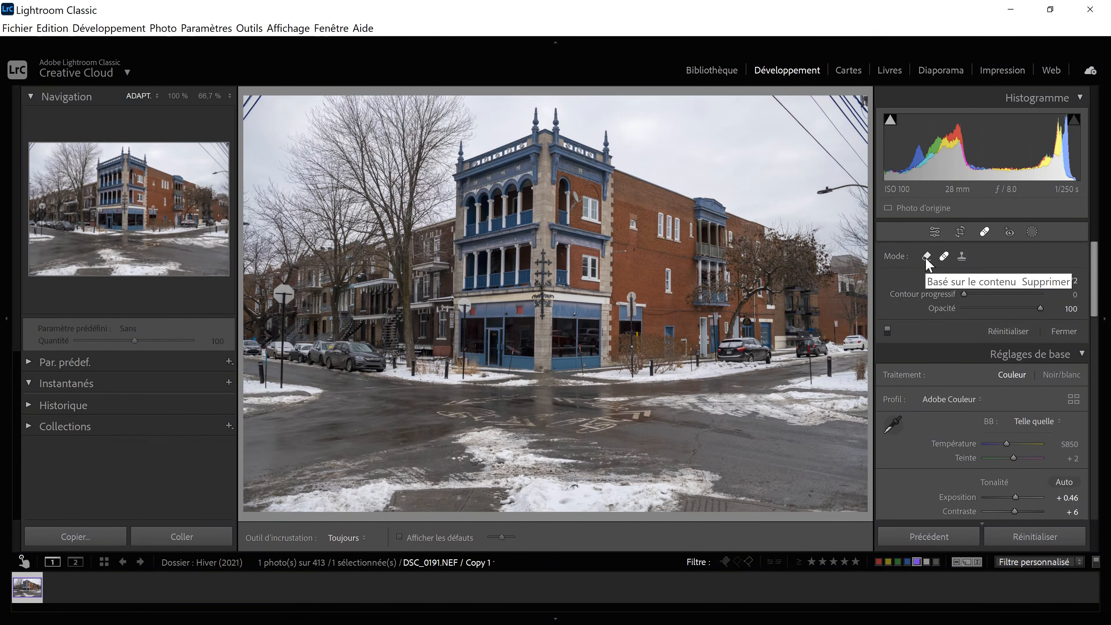
click(926, 257)
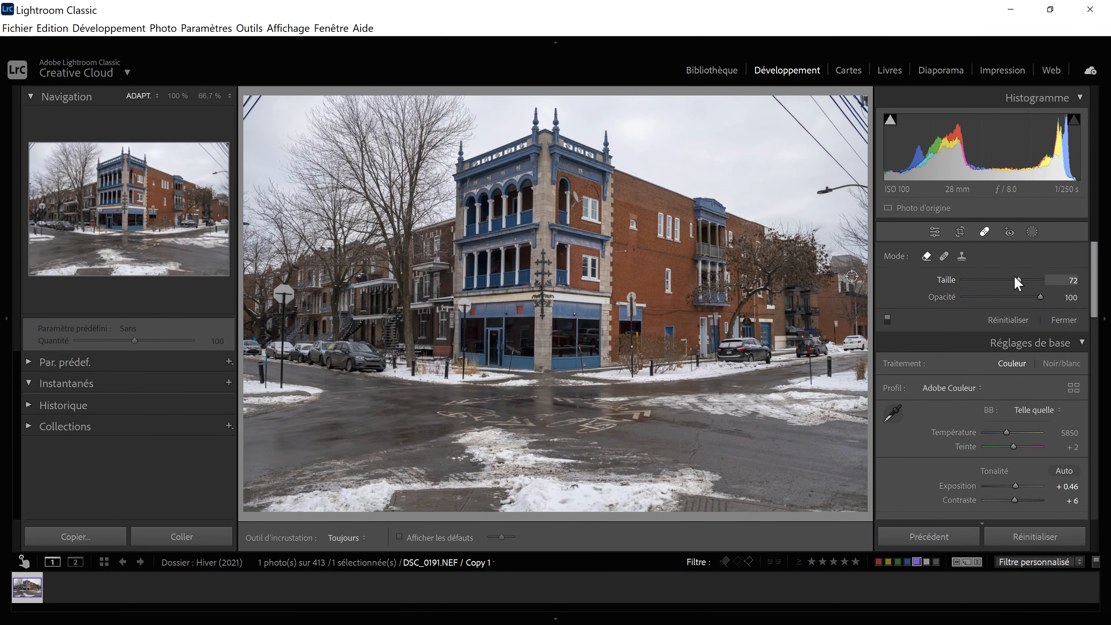
mouse_move(1020, 287)
mouse_down()
mouse_move(1013, 280)
mouse_move(1025, 278)
mouse_move(1006, 297)
mouse_move(964, 297)
mouse_move(1011, 298)
mouse_up()
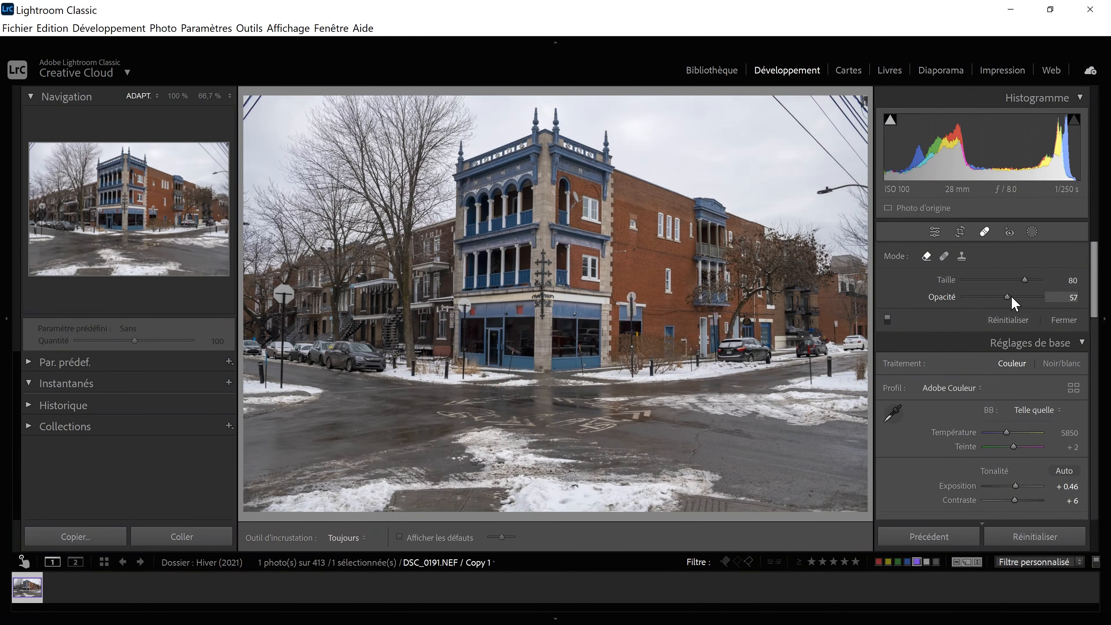
double_click(943, 298)
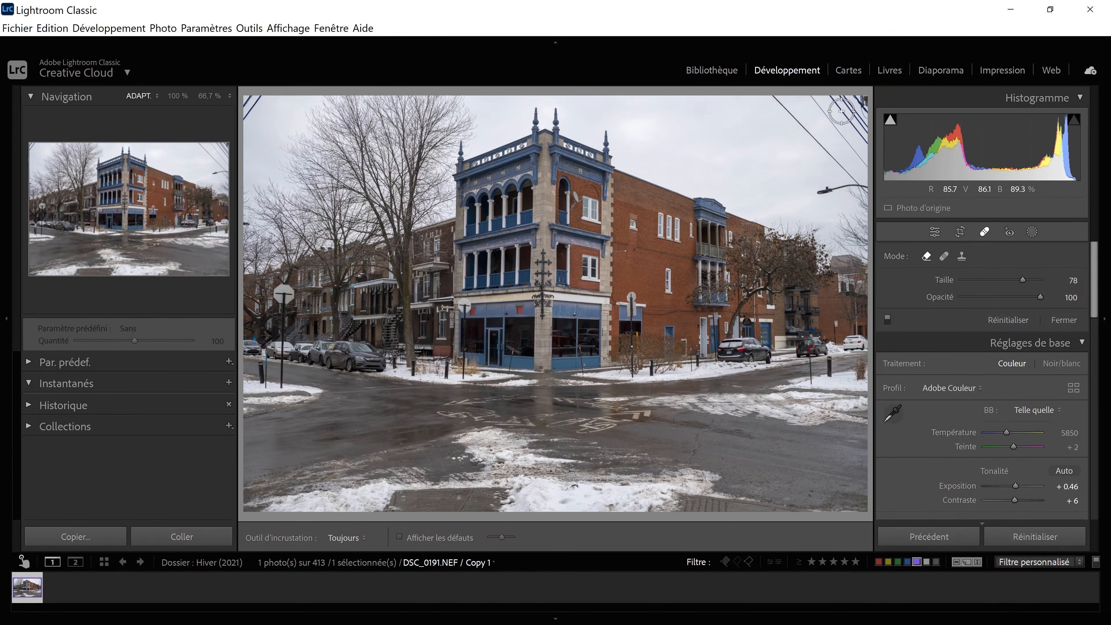
- Remove the overhead cables from the sky in the photo's upper-right and upper-left corners with content-aware Remove
click(865, 102)
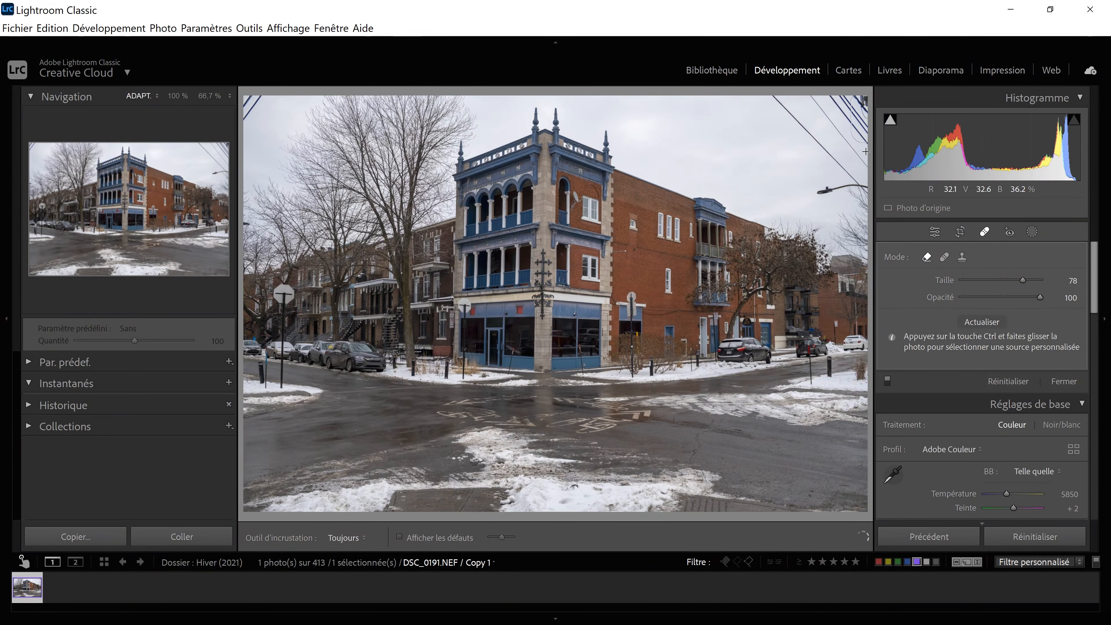
mouse_move(848, 97)
mouse_down()
mouse_move(773, 100)
mouse_move(809, 130)
mouse_move(822, 162)
mouse_move(864, 180)
mouse_move(814, 204)
mouse_move(831, 193)
mouse_move(804, 111)
mouse_move(837, 118)
mouse_up()
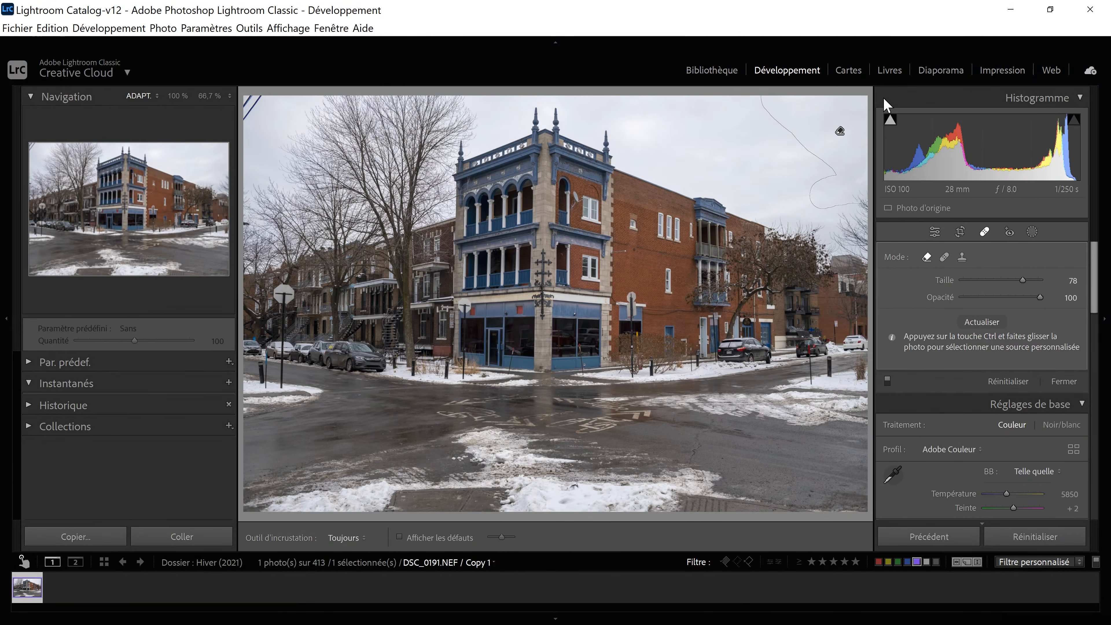
click(936, 234)
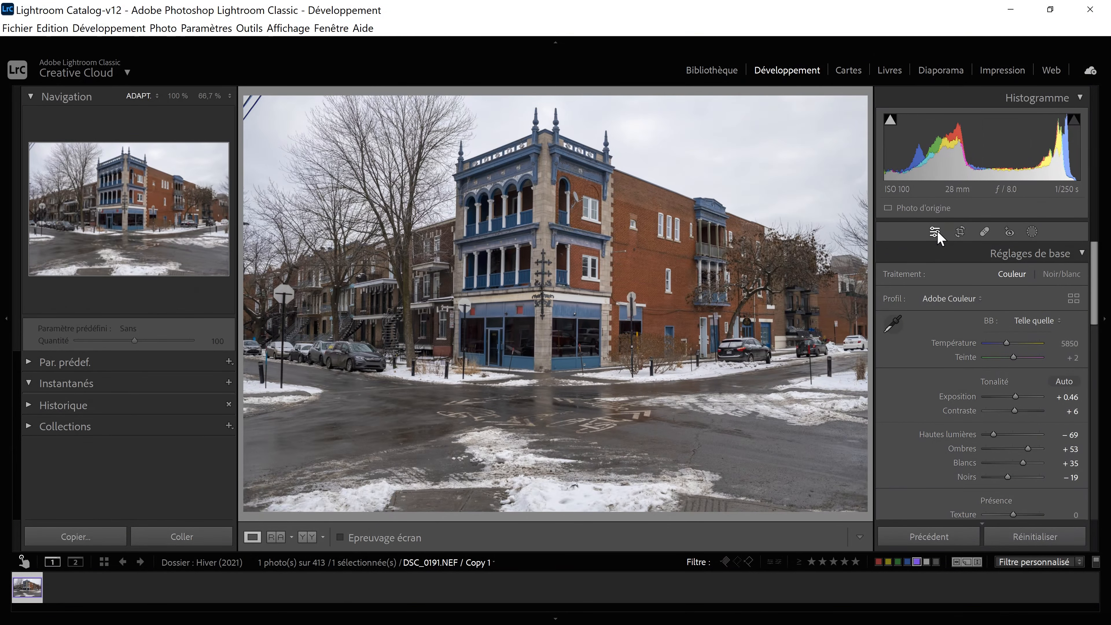
click(985, 233)
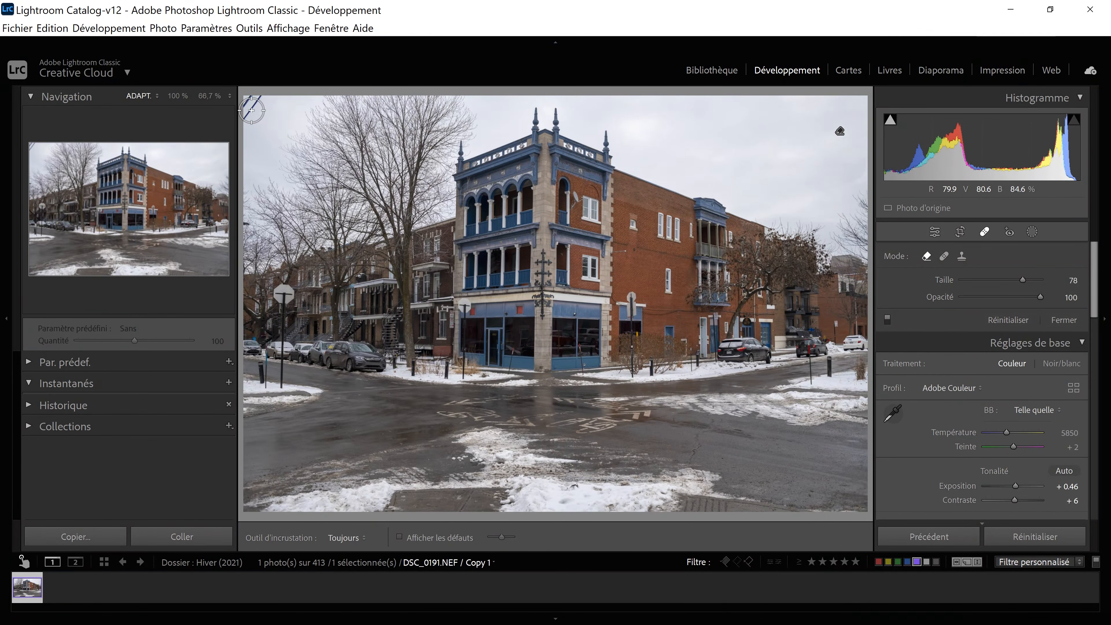
drag(253, 111, 252, 113)
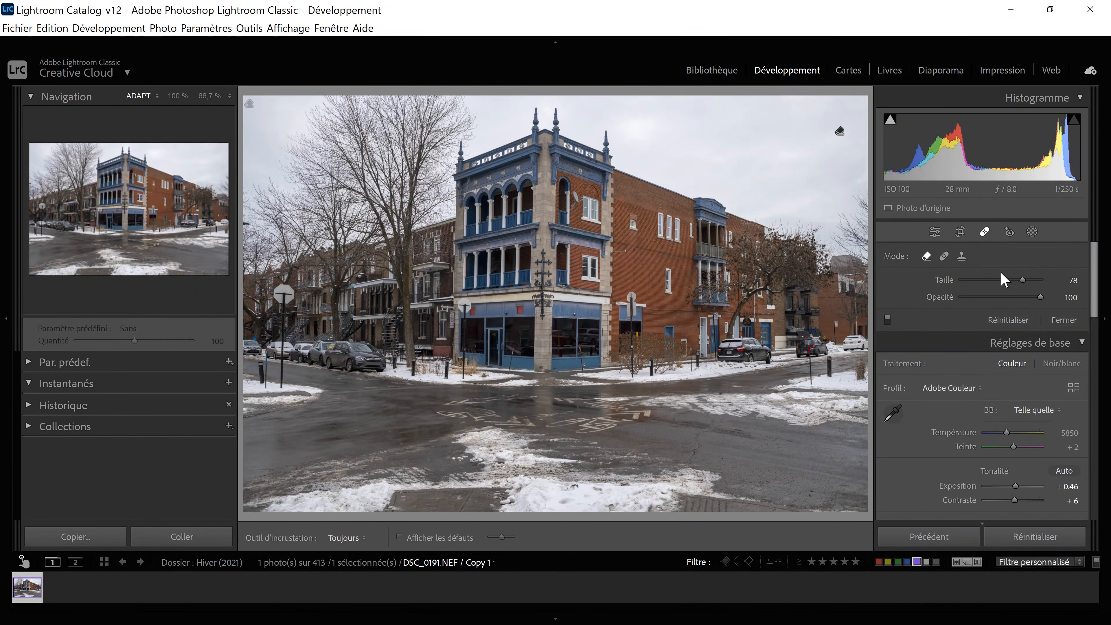
- Remove the cut-off street lamp head at the photo's left edge with content-aware Remove at brush size 63
drag(1015, 281, 1010, 281)
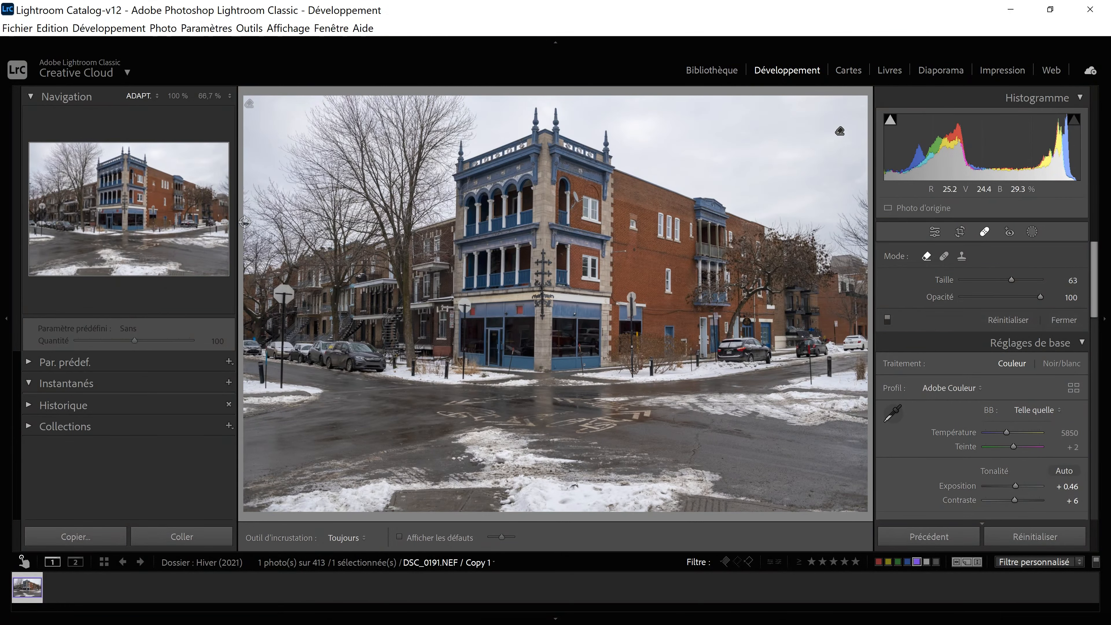
click(35, 188)
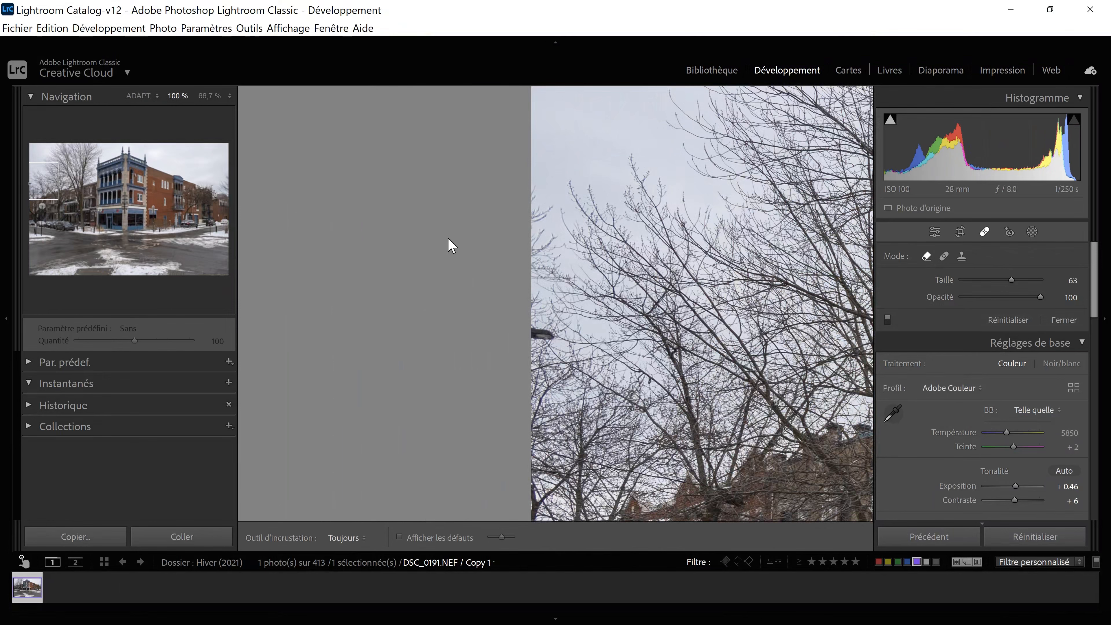
click(542, 331)
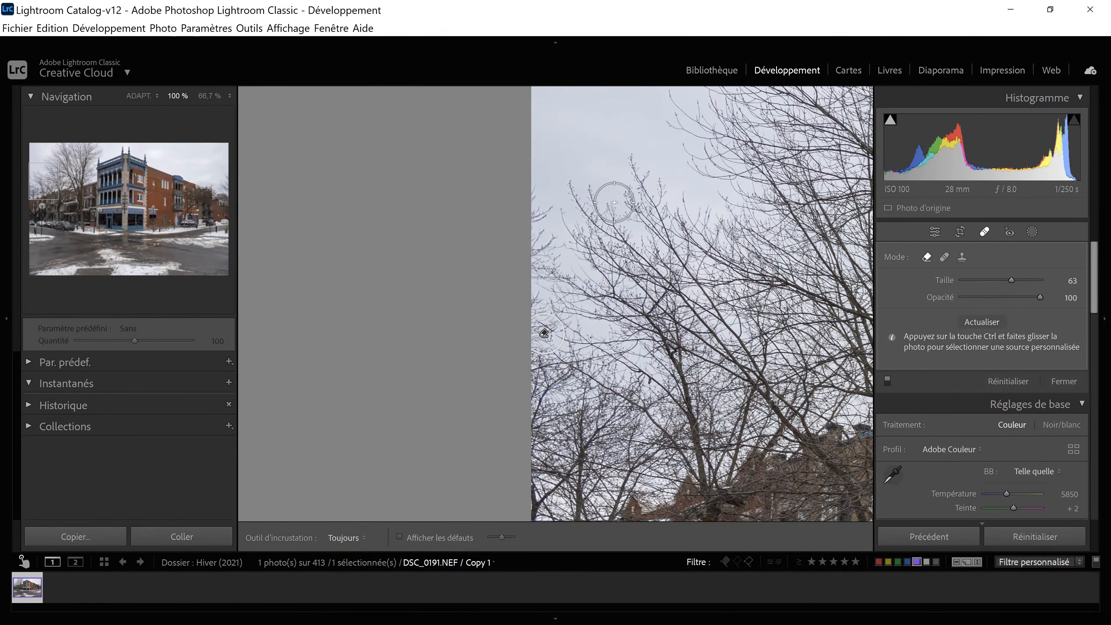
click(142, 99)
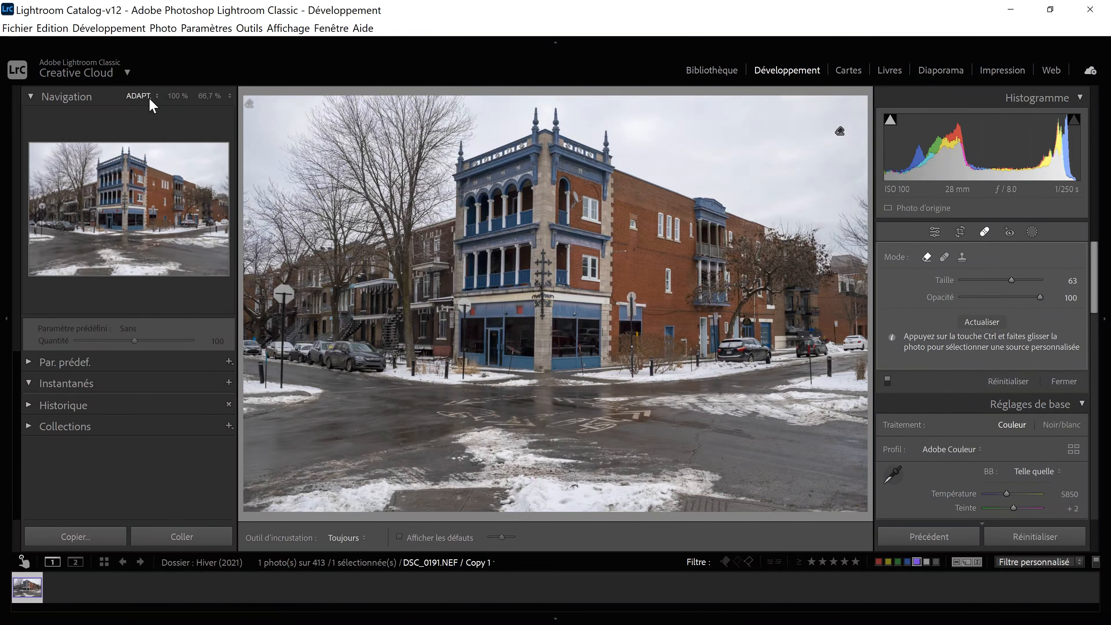
click(939, 236)
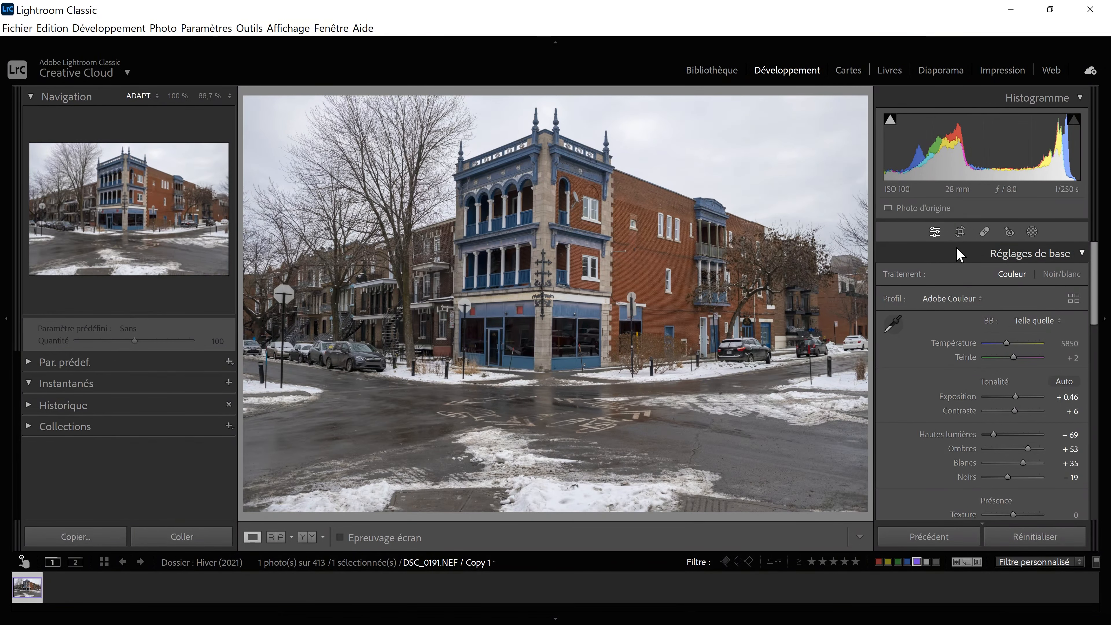
- Remove the bare pavement patch between the snowbanks at the photo's bottom edge at brush size 79, and refresh its fill content
click(984, 232)
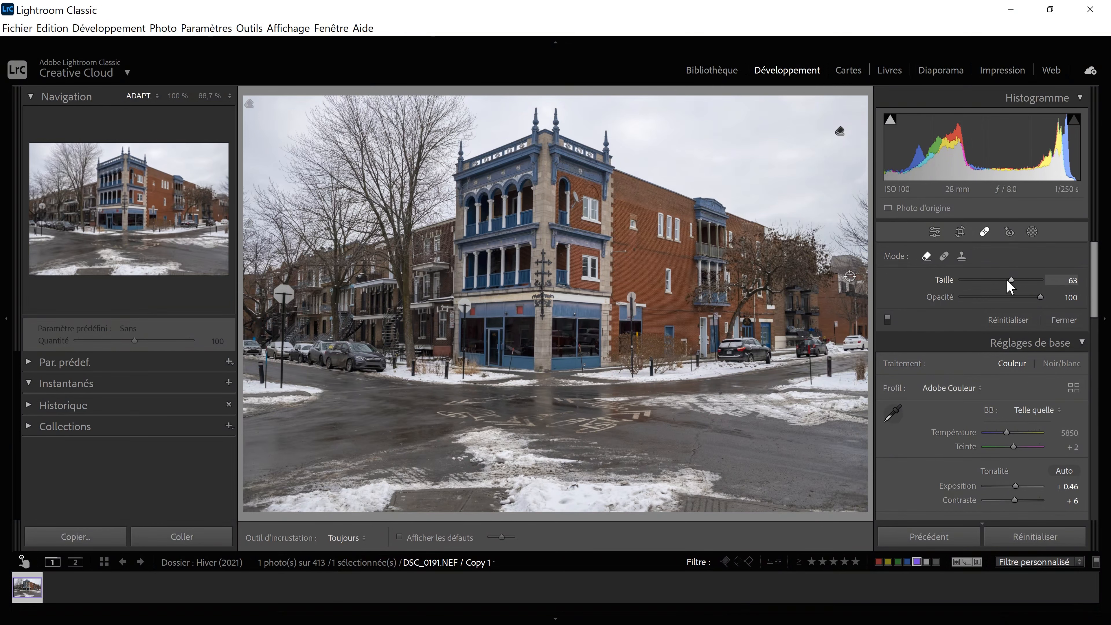
drag(1011, 279, 1023, 280)
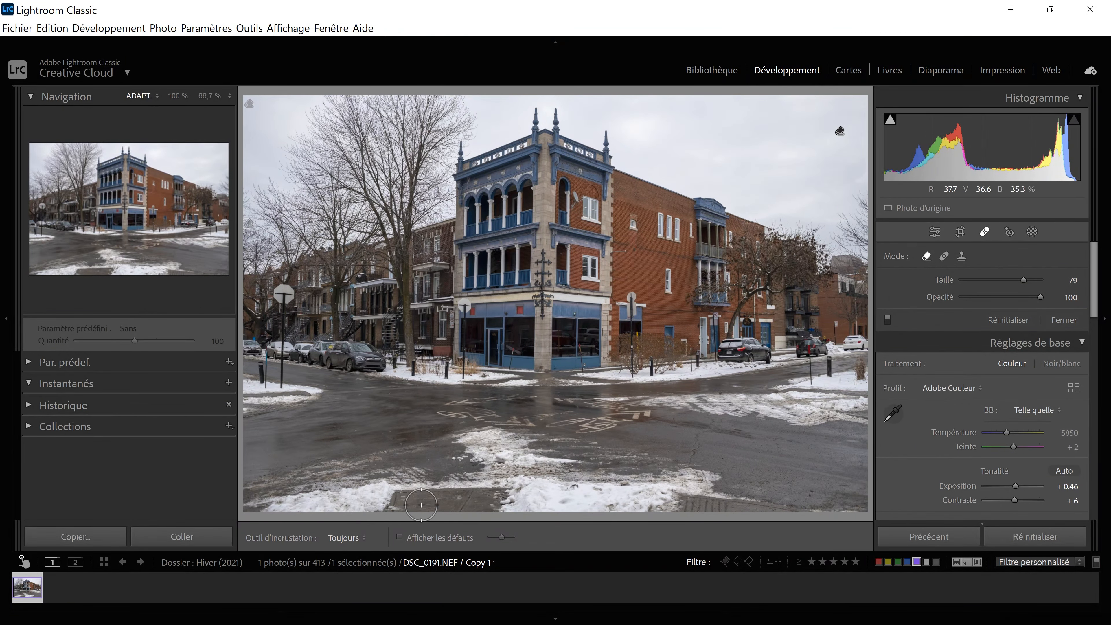
click(497, 503)
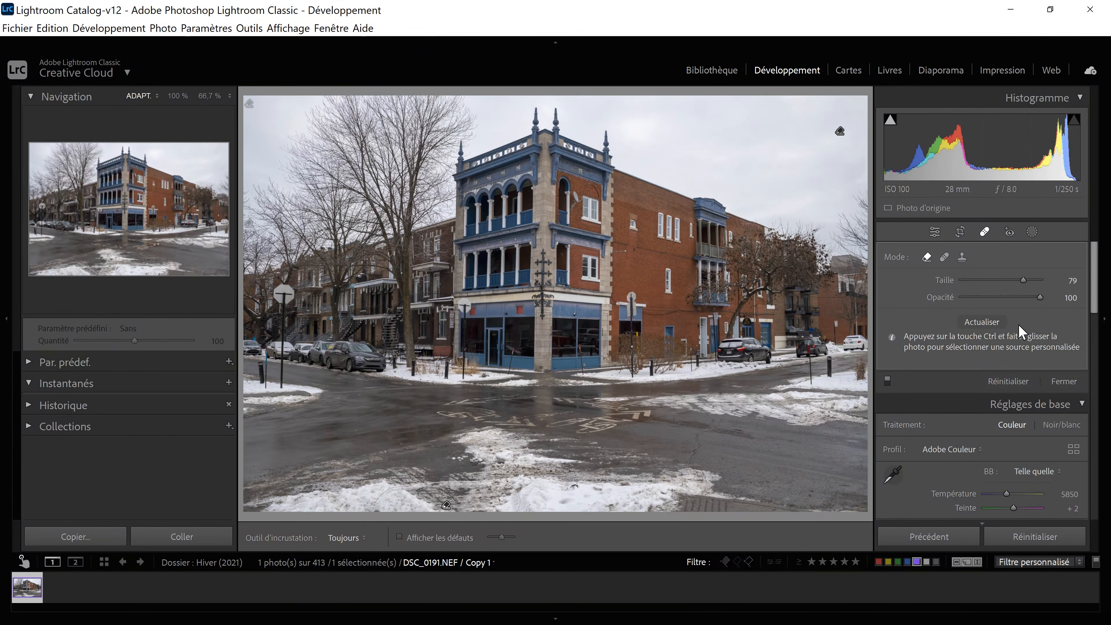
click(1002, 324)
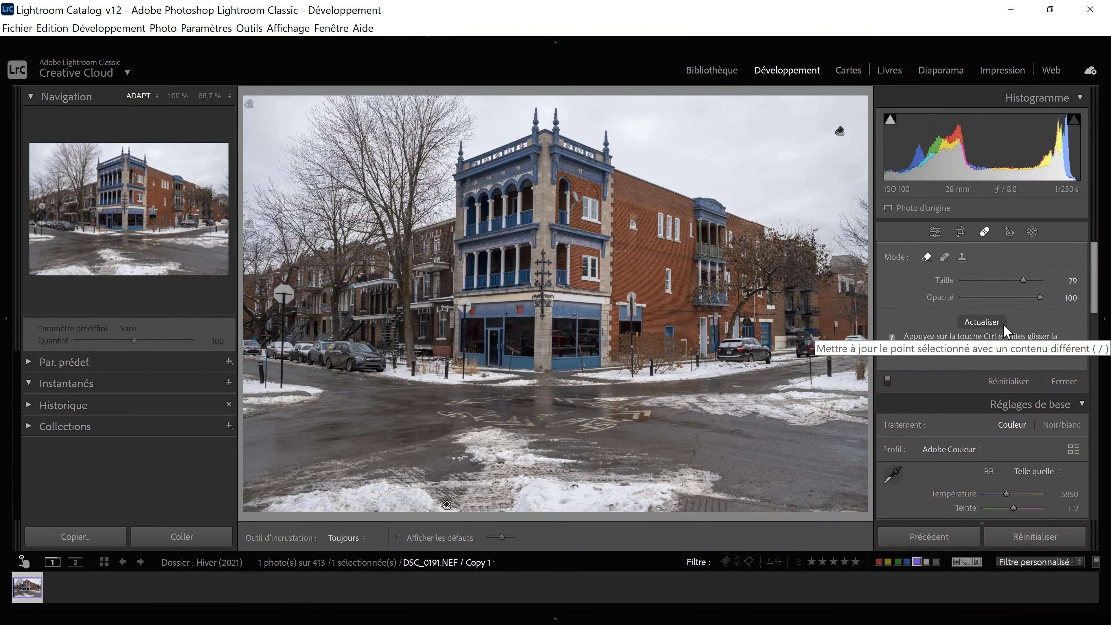
click(1003, 326)
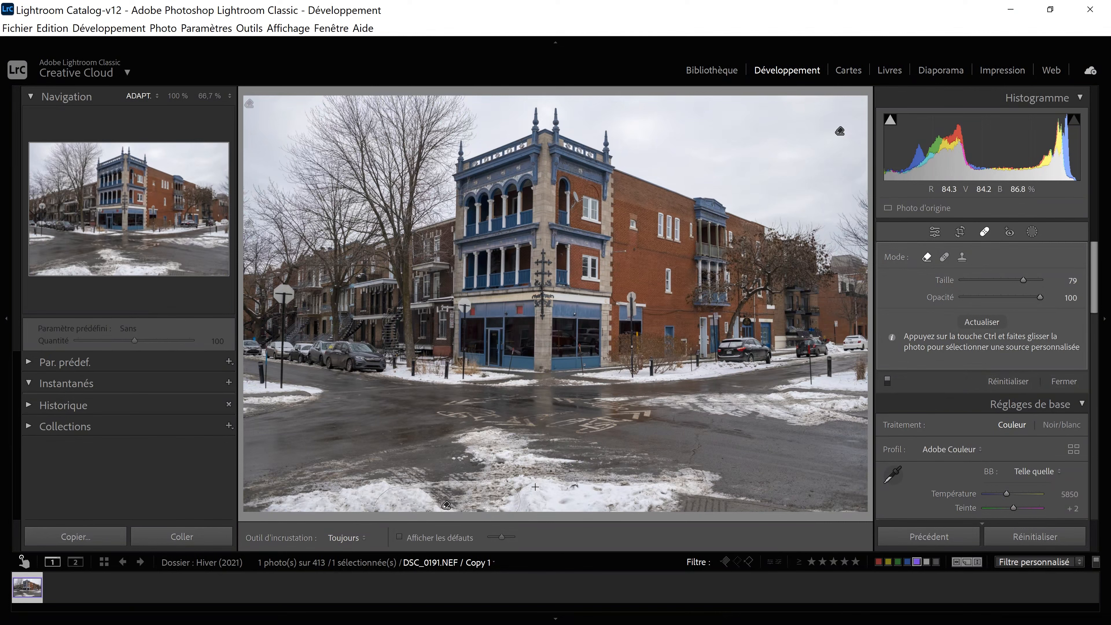
- Try a custom source area in the nearby snow for the bottom-edge correction, inspect it at 100%, and undo it
mouse_move(536, 486)
mouse_down()
mouse_move(565, 513)
mouse_move(589, 513)
mouse_up()
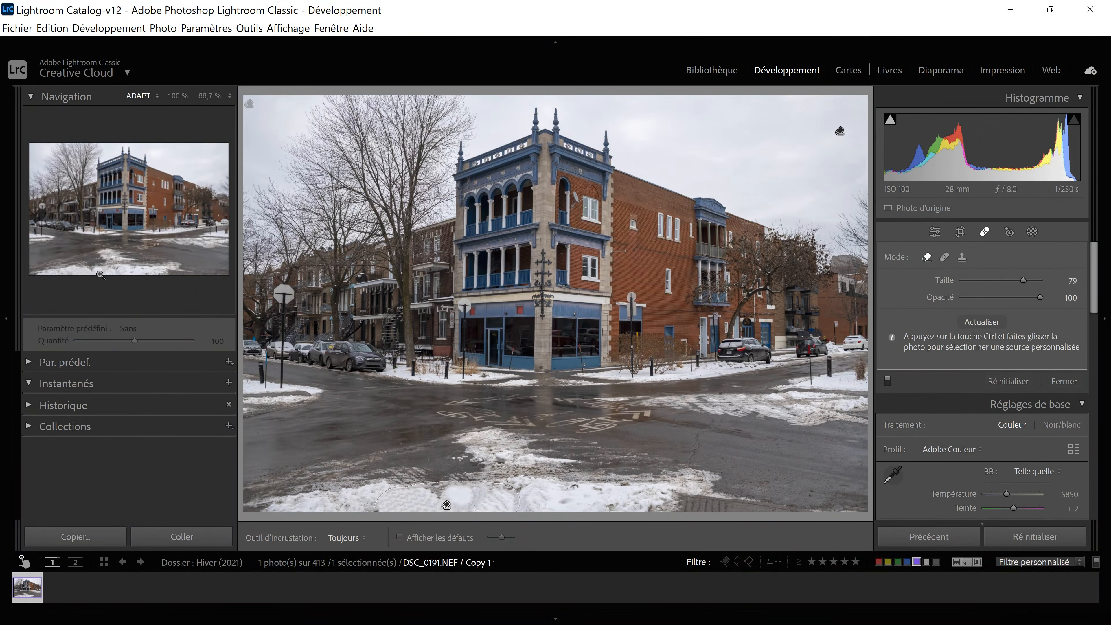
click(109, 272)
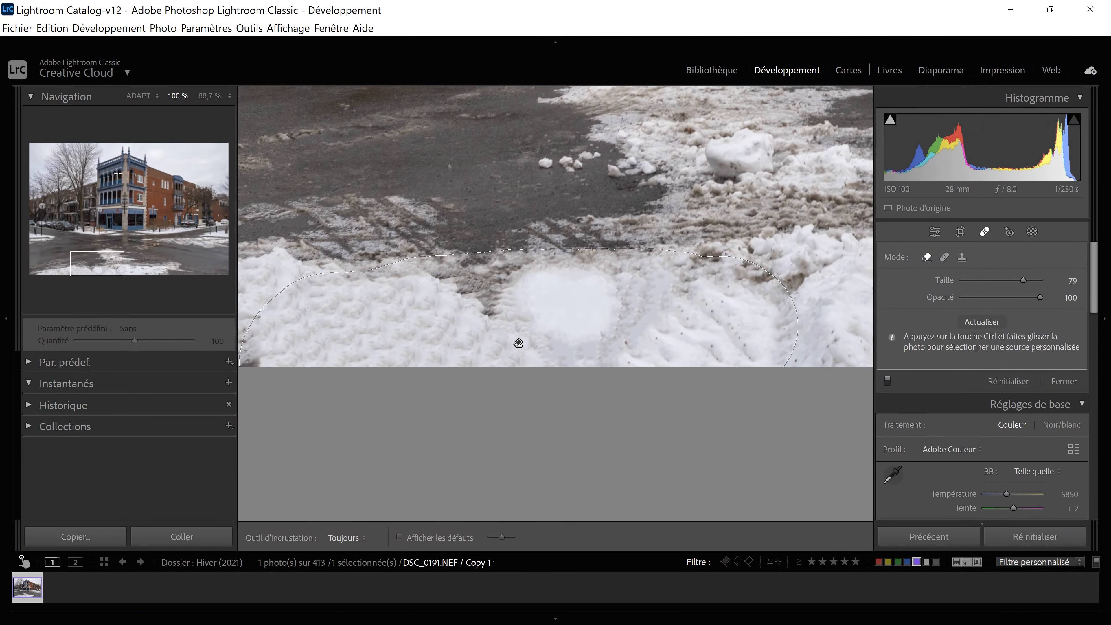
click(94, 272)
mouse_move(566, 353)
mouse_down()
mouse_move(596, 355)
mouse_move(411, 357)
mouse_move(573, 353)
mouse_up()
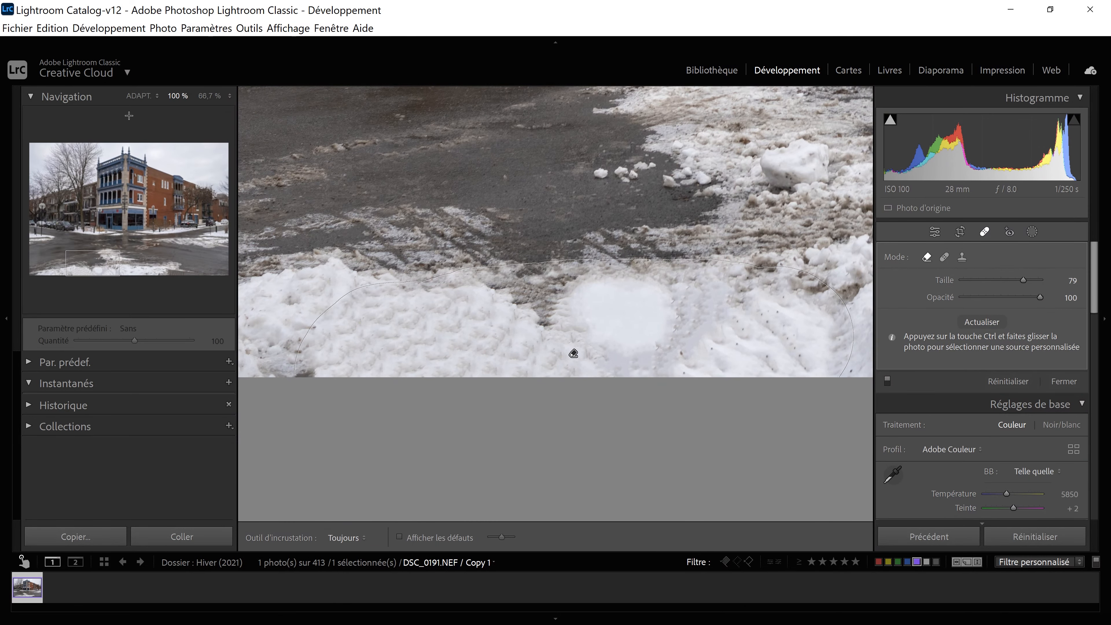
click(132, 97)
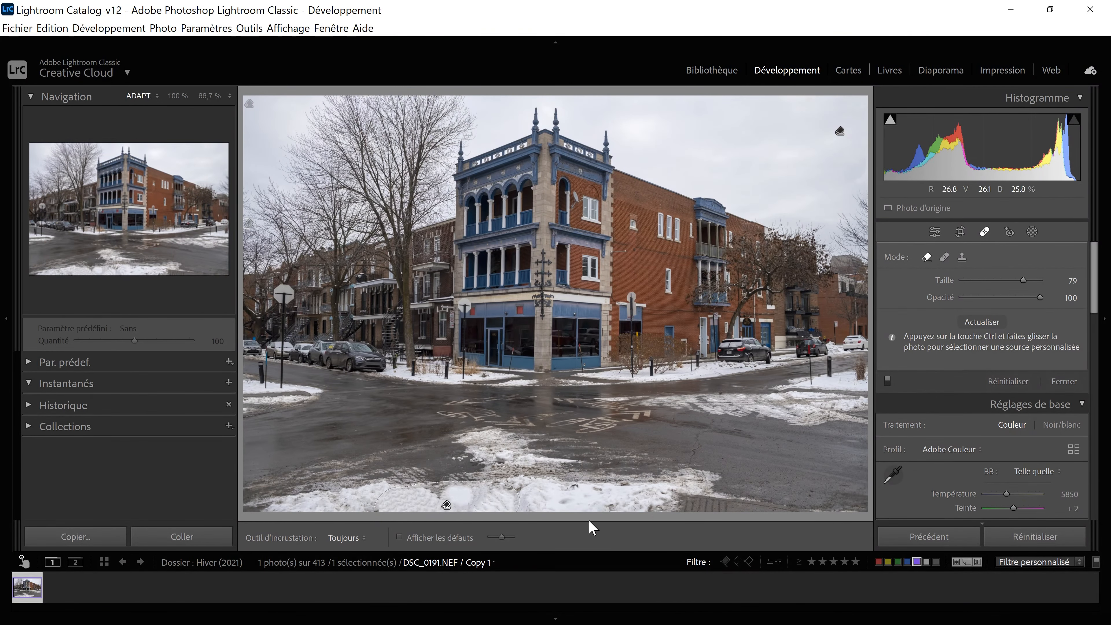
key(ctrl+z)
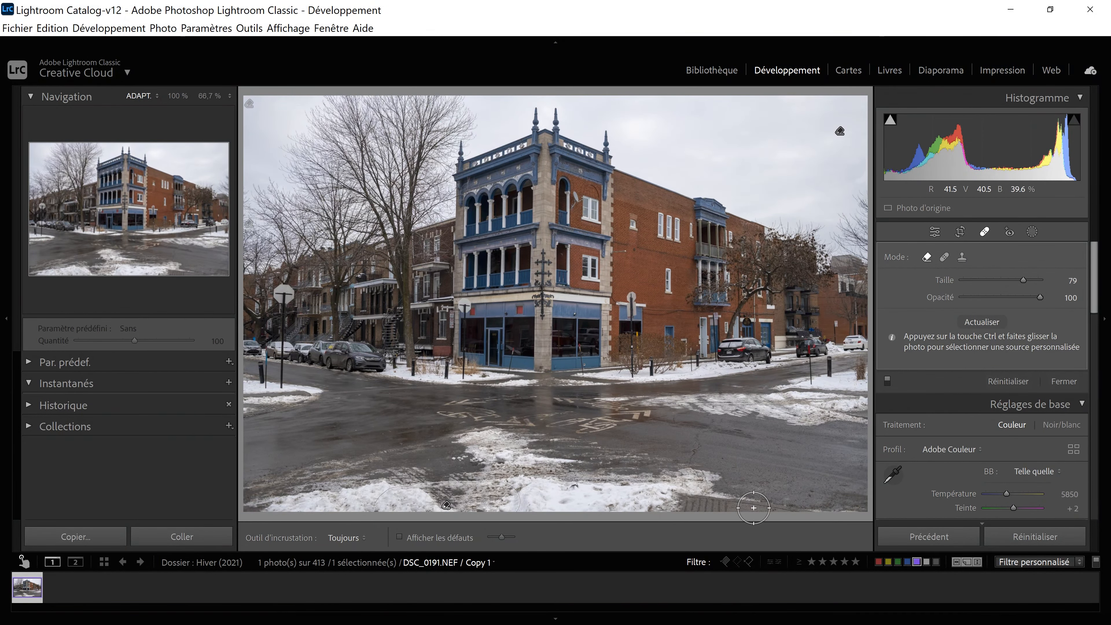
- Remove the paving strip along the photo's bottom edge, right of the snow, with content-aware Remove
drag(680, 502, 815, 522)
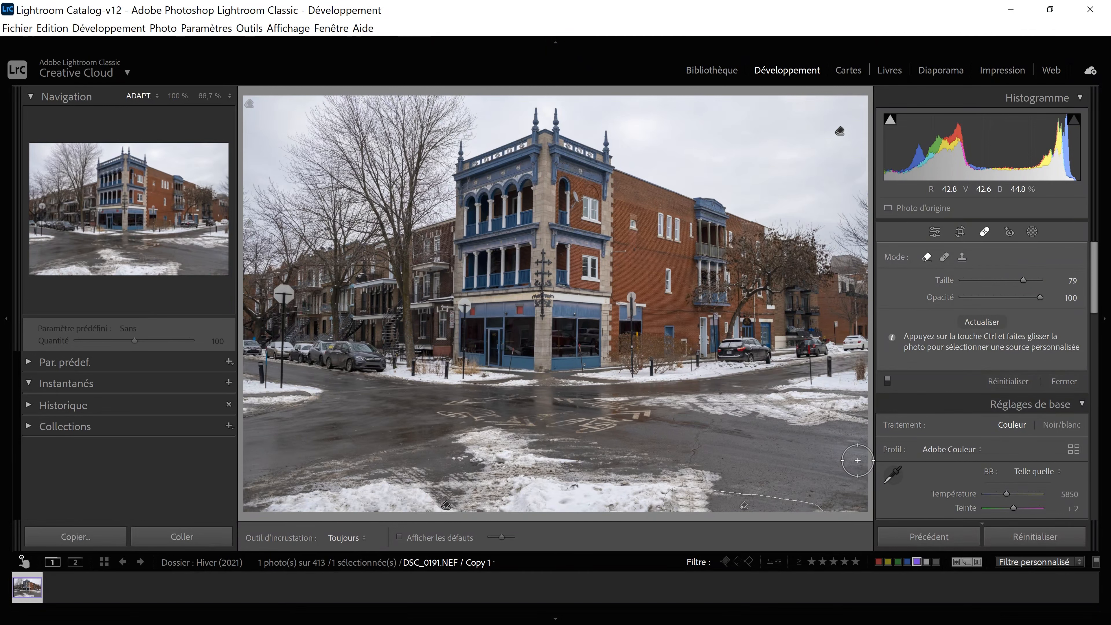
click(935, 237)
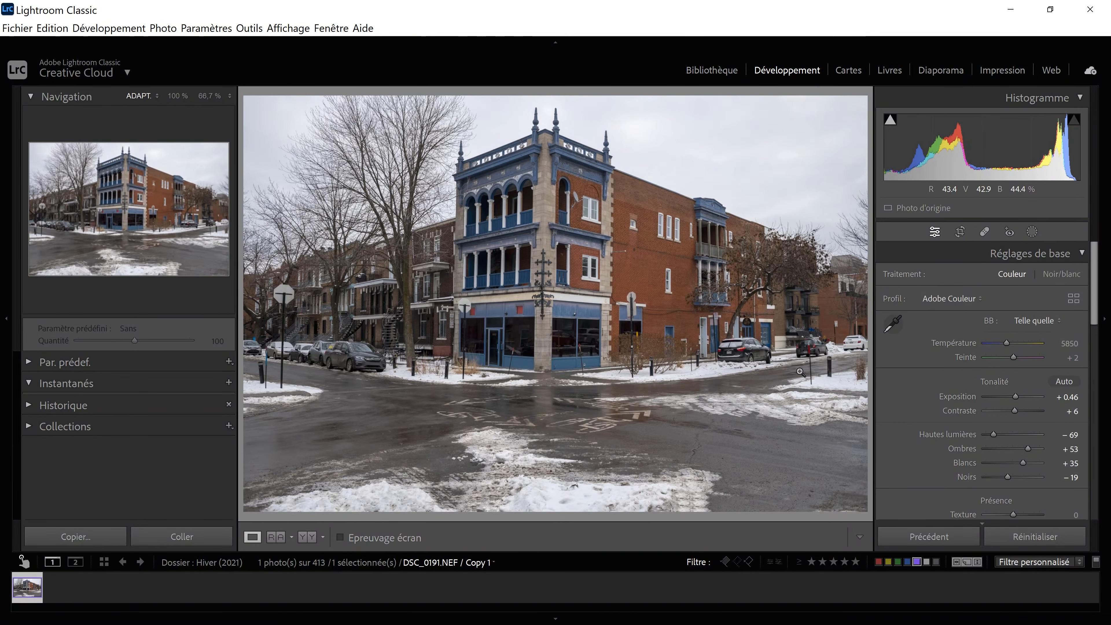
- Remove the short dark bollard on the snowy sidewalk near the parked cars with content-aware Remove at brush size 33
click(828, 368)
drag(821, 364, 744, 354)
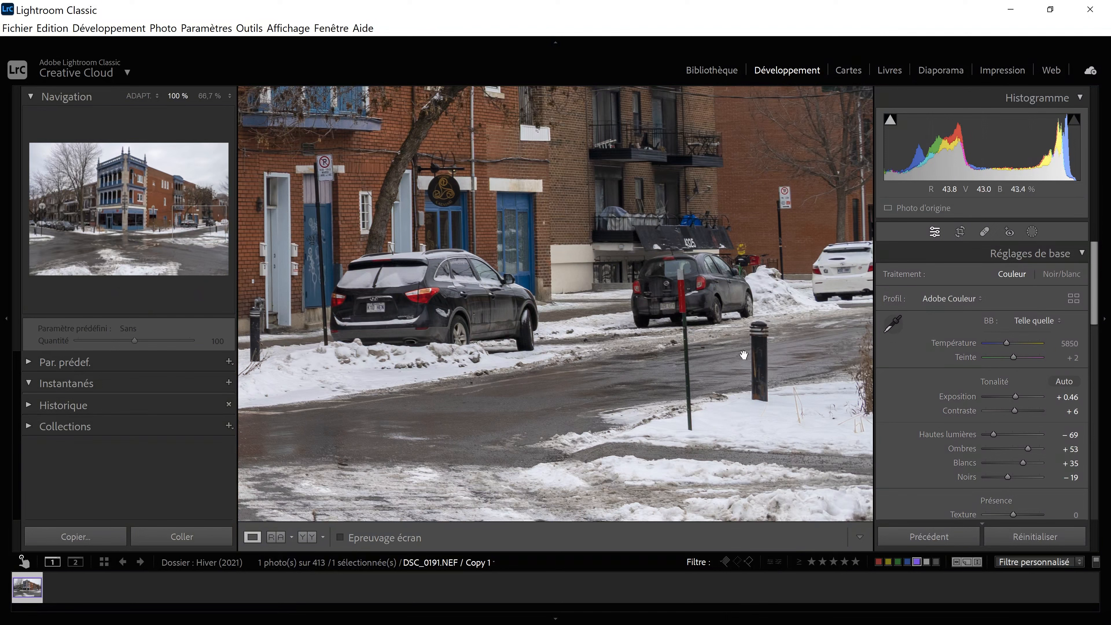
click(984, 232)
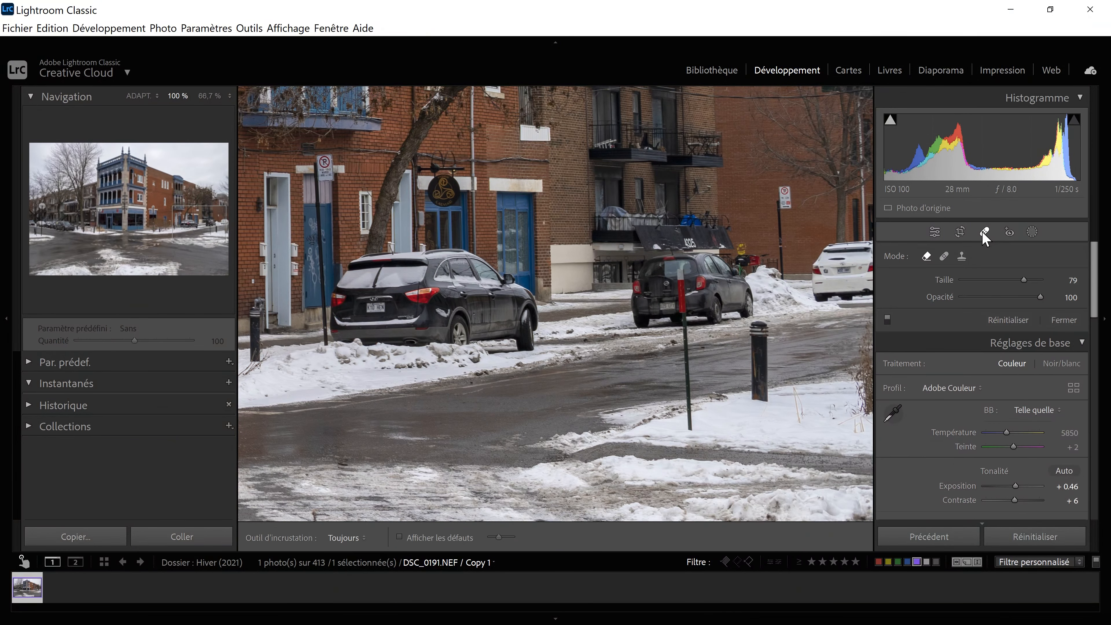
click(1022, 281)
drag(1022, 282, 988, 285)
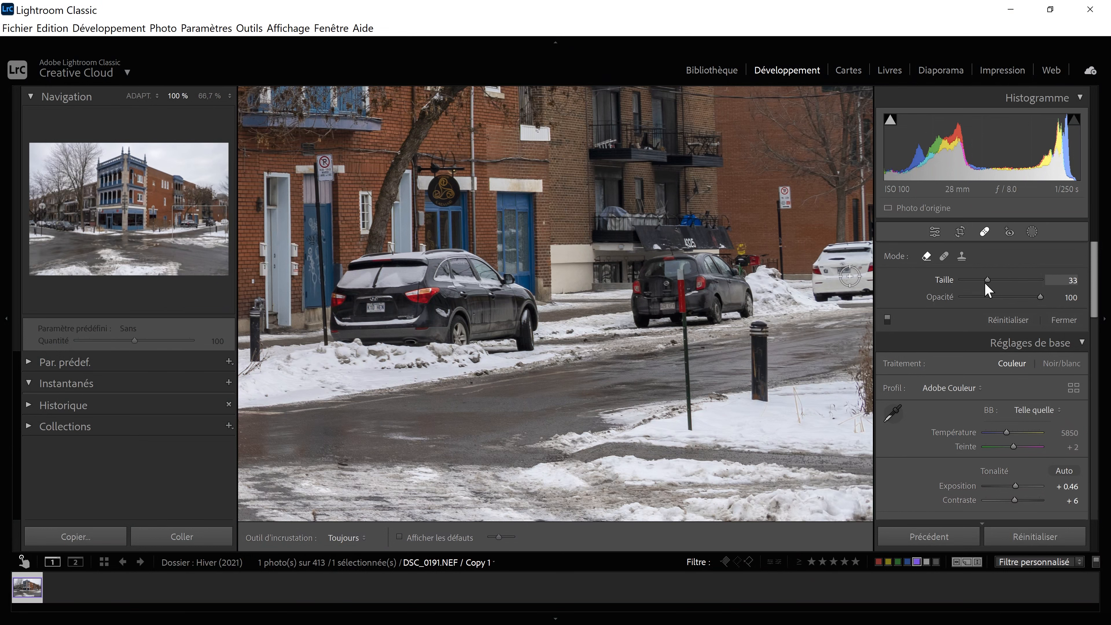
mouse_move(782, 342)
mouse_down()
mouse_move(762, 368)
mouse_move(763, 398)
mouse_move(759, 330)
mouse_up()
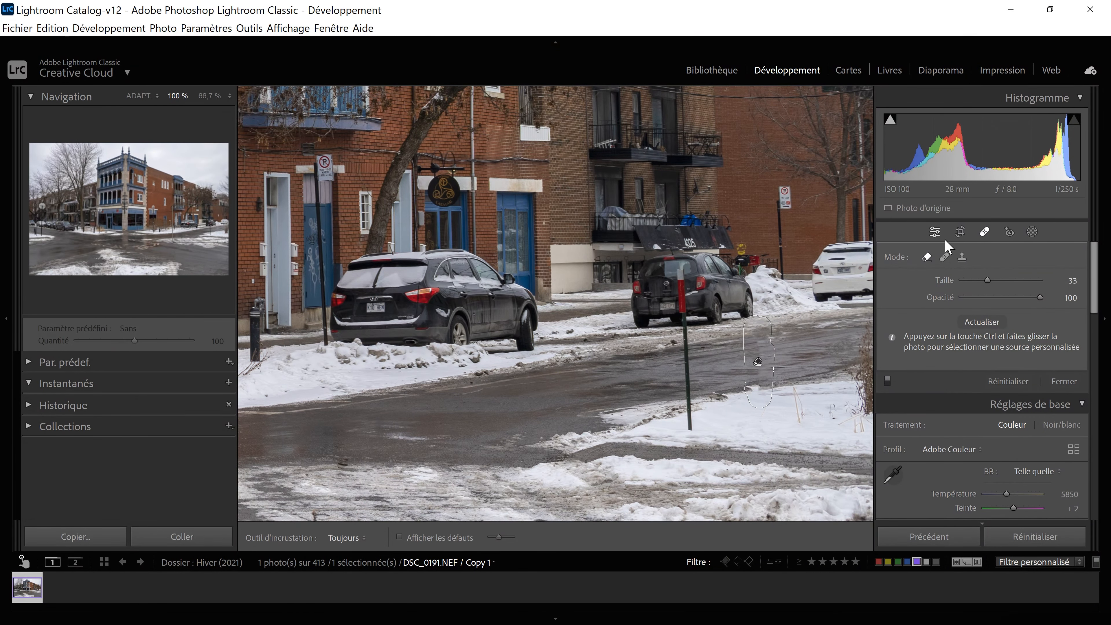
click(934, 234)
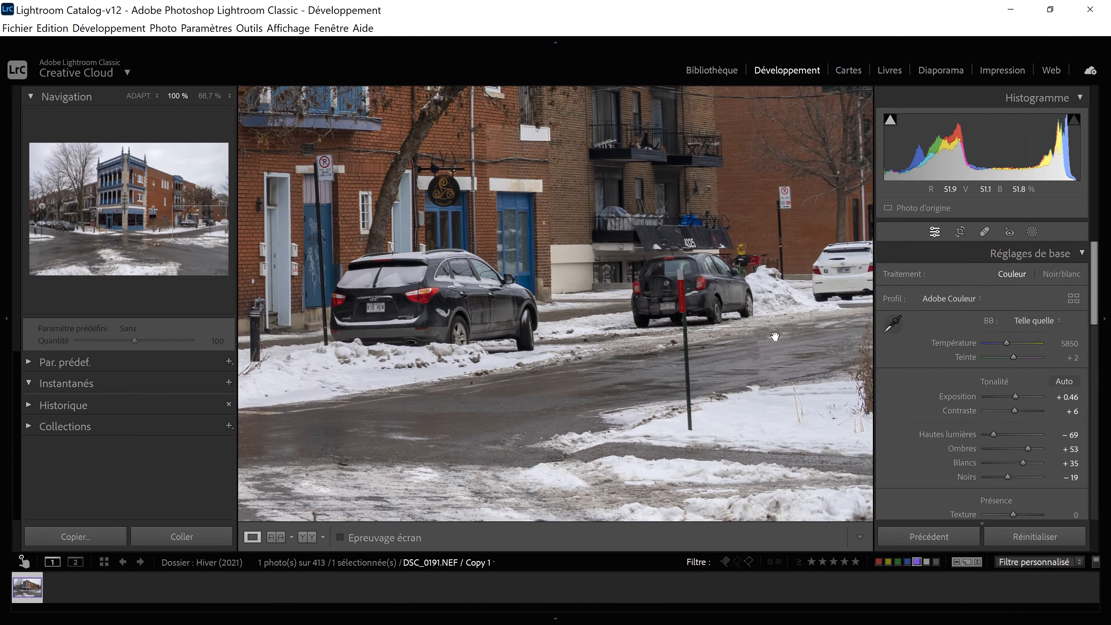
click(140, 97)
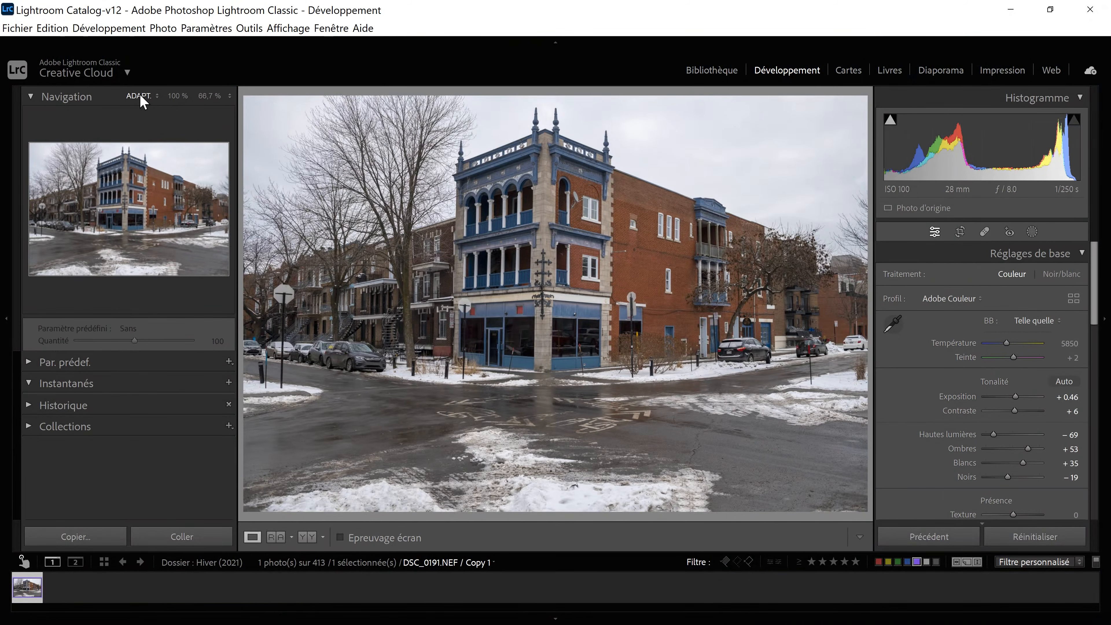